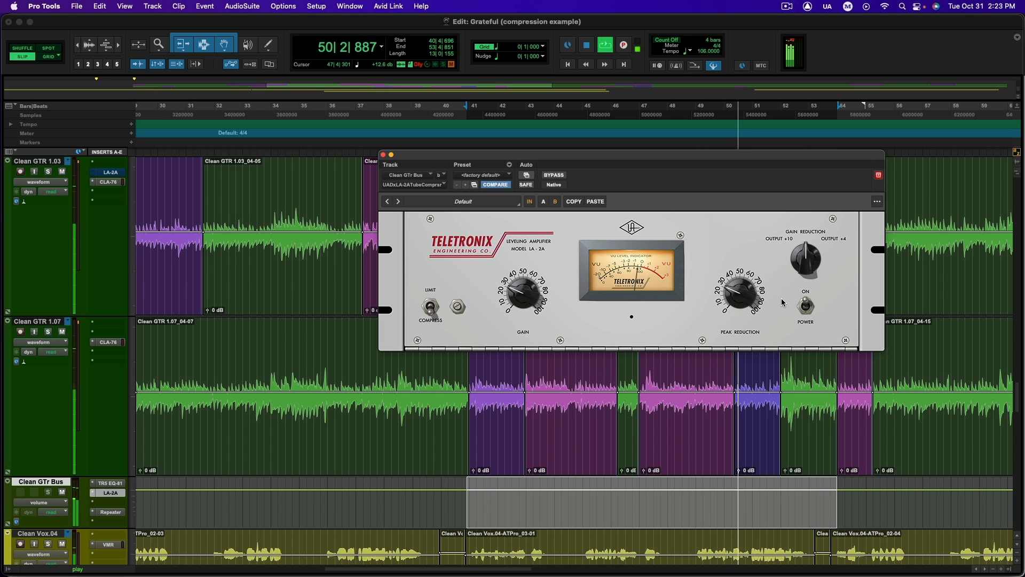
Audition the selected section with the LA-2A's peak reduction on the guitar bus at about 20, and raise it to about 25
{"action": "key", "text": "space"}
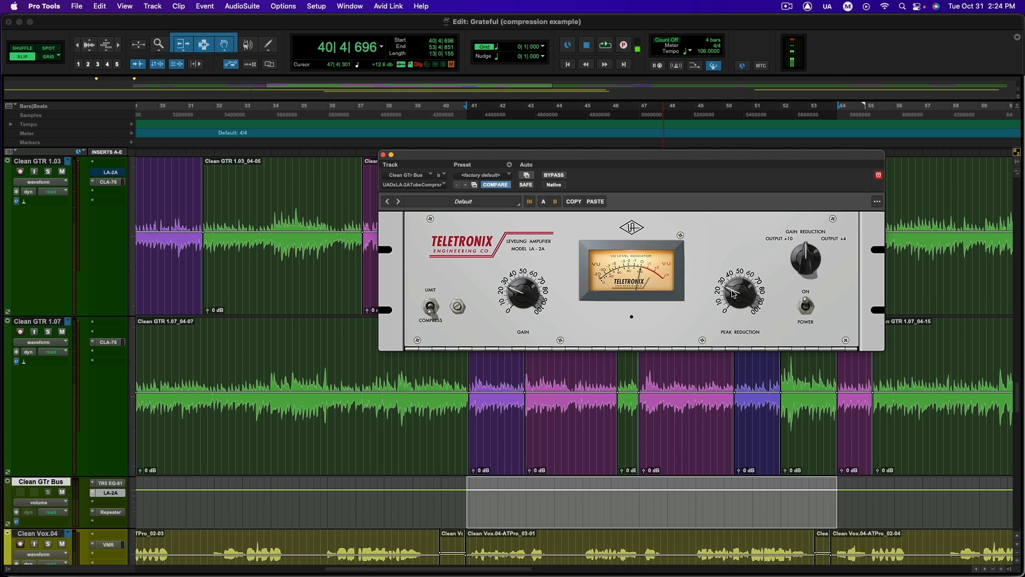
{"action": "key", "text": "space"}
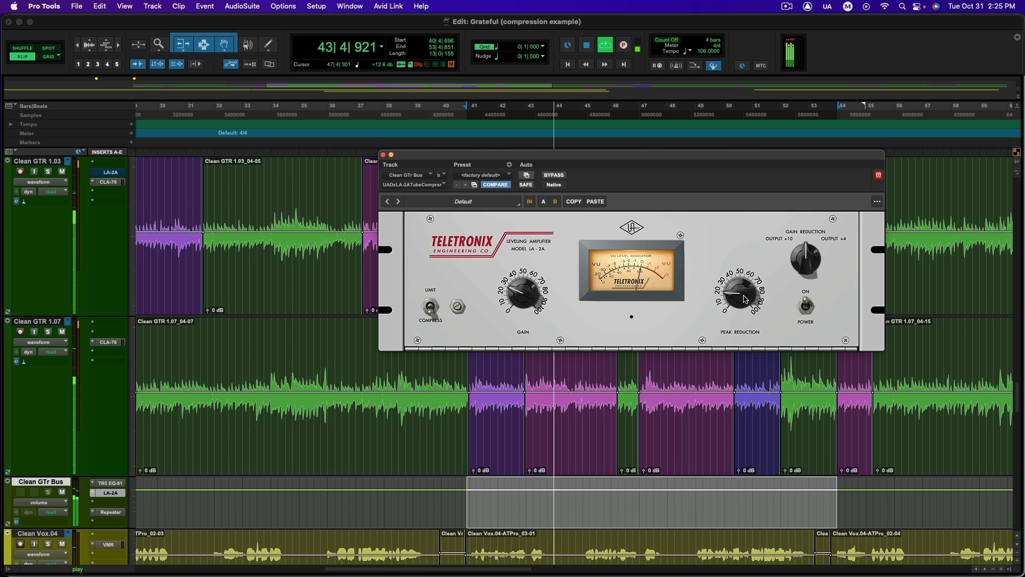
{"action": "key", "text": "space"}
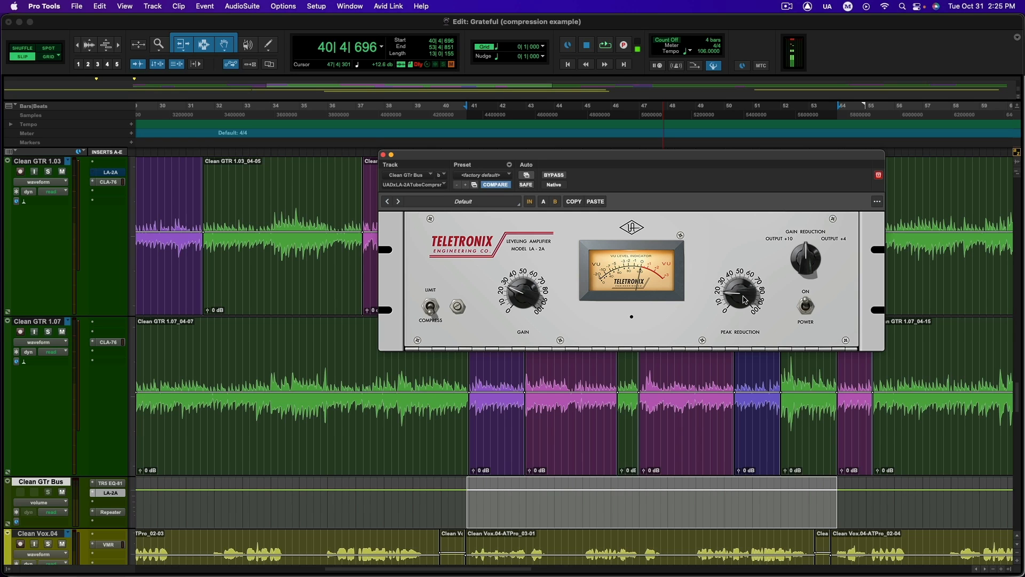
{"action": "left_click_drag", "start_coordinate": [734, 293], "coordinate": [734, 286]}
{"action": "key", "text": "space"}
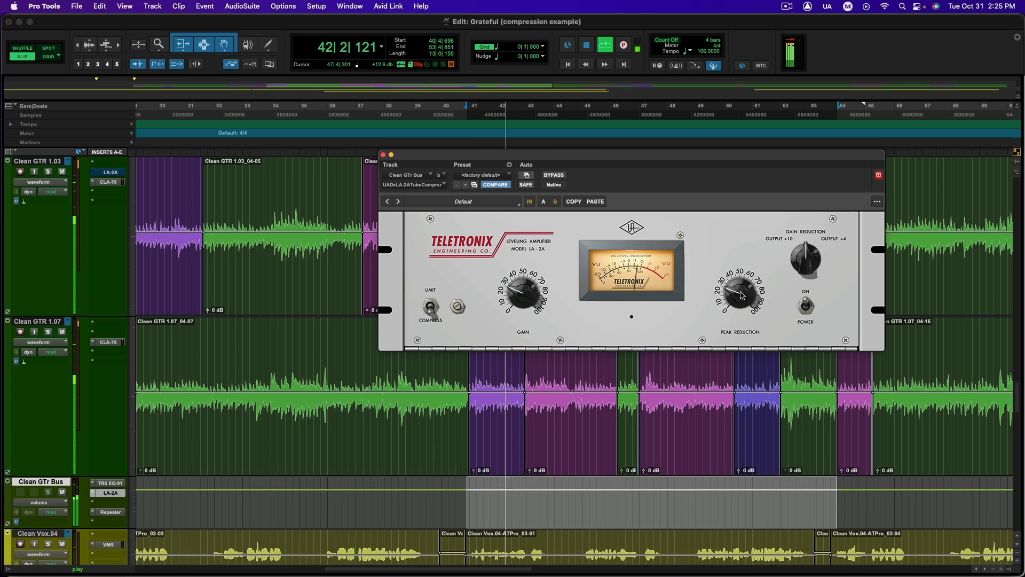
{"action": "key", "text": "space"}
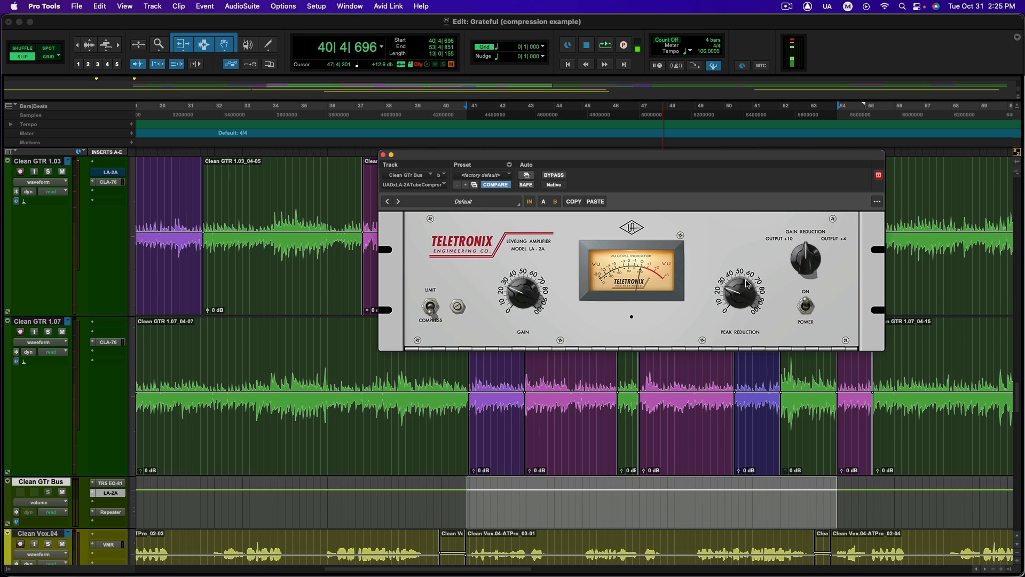
Replay the section and raise the LA-2A's peak reduction to about 40 during playback
{"action": "key", "text": "space"}
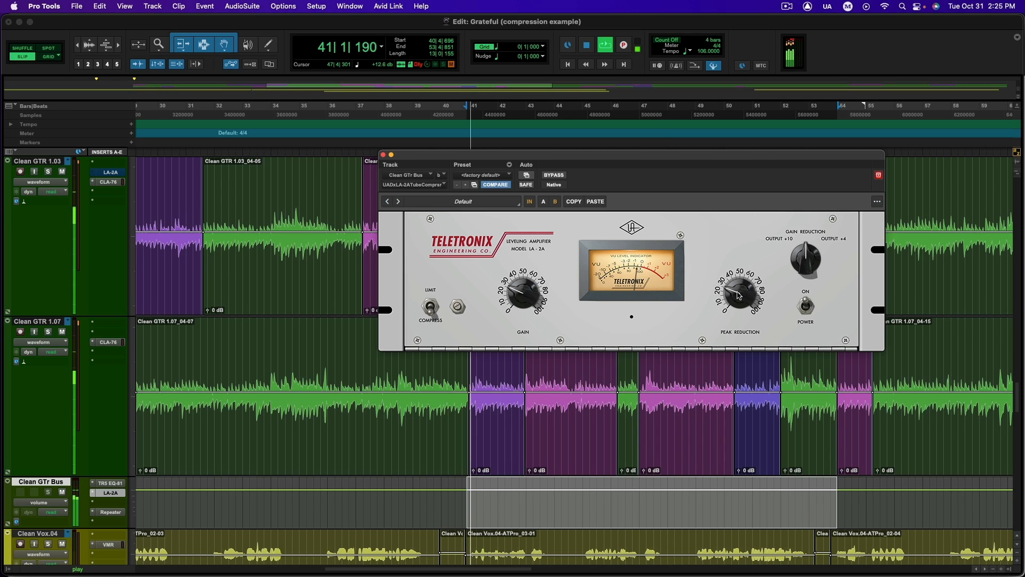
{"action": "left_click_drag", "start_coordinate": [736, 296], "coordinate": [742, 287]}
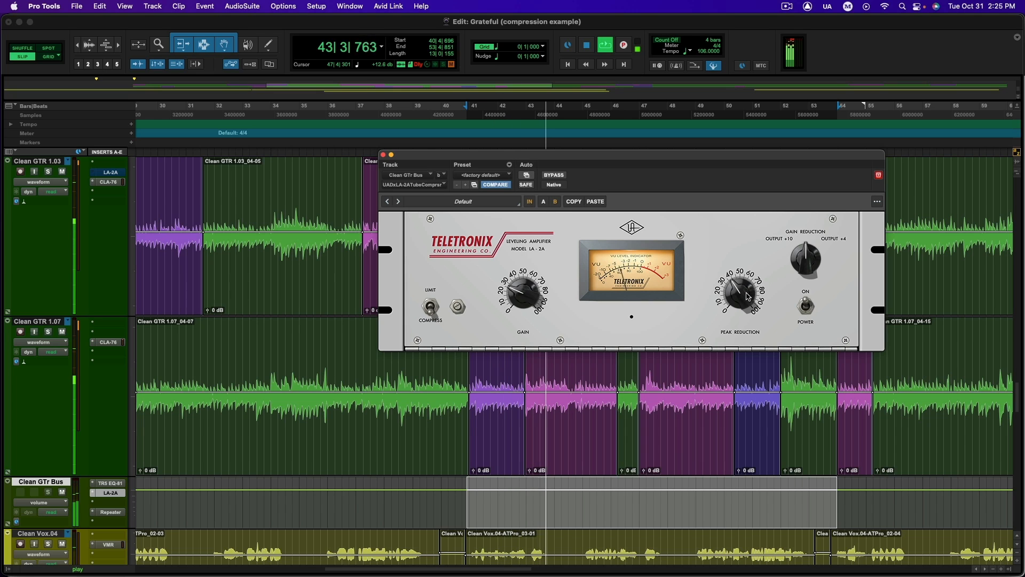
{"action": "key", "text": "space"}
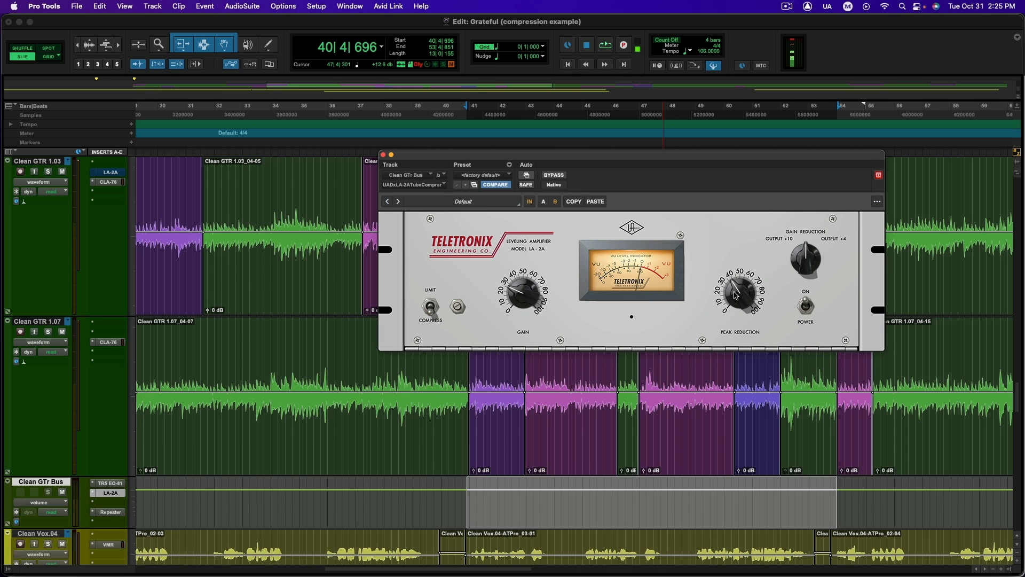
Audition the guitar bus with the LA-2A's peak reduction pushed to about 60, and bring it back down to about 30
{"action": "key", "text": "space"}
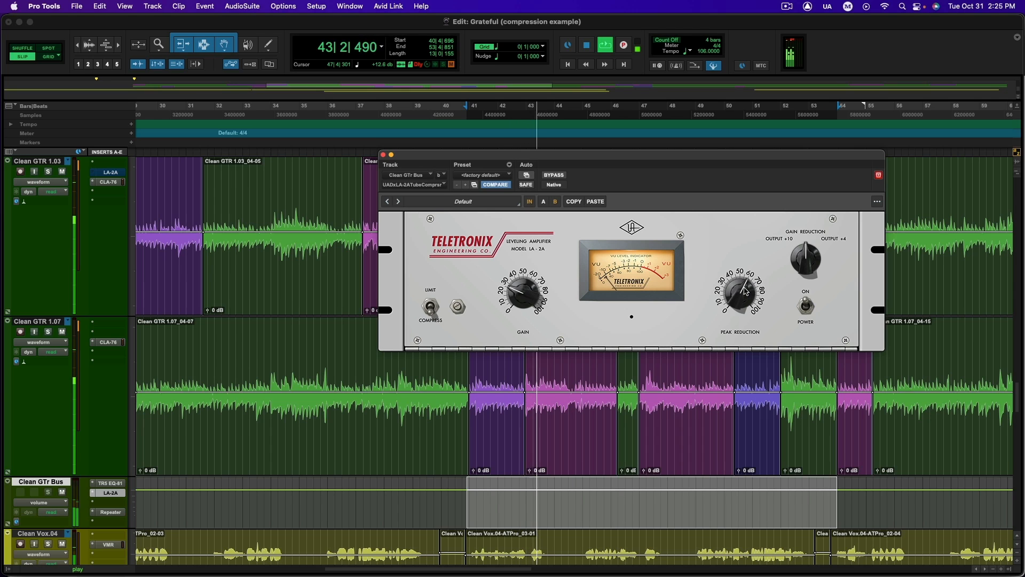
{"action": "key", "text": "space"}
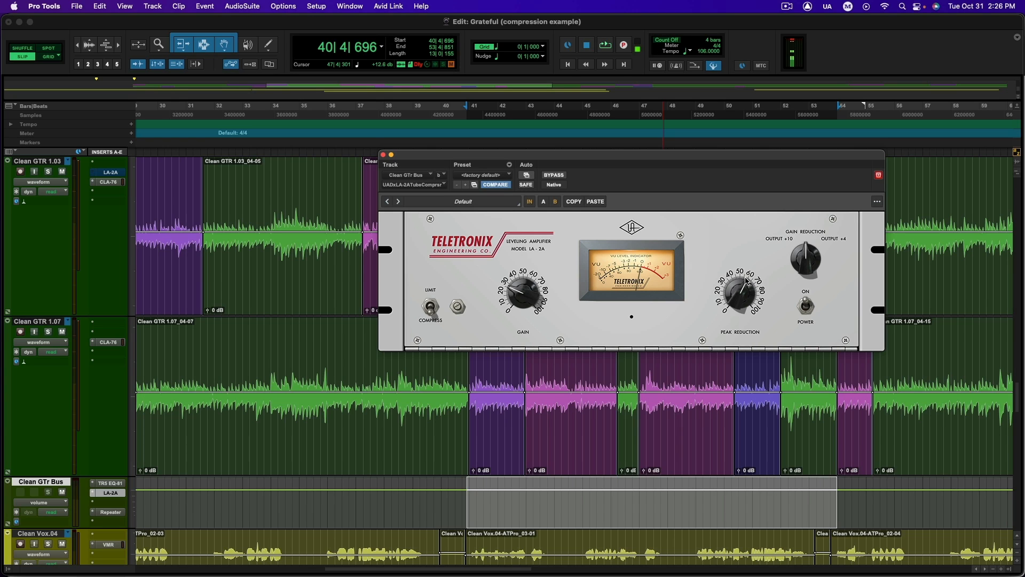
{"action": "key", "text": "space"}
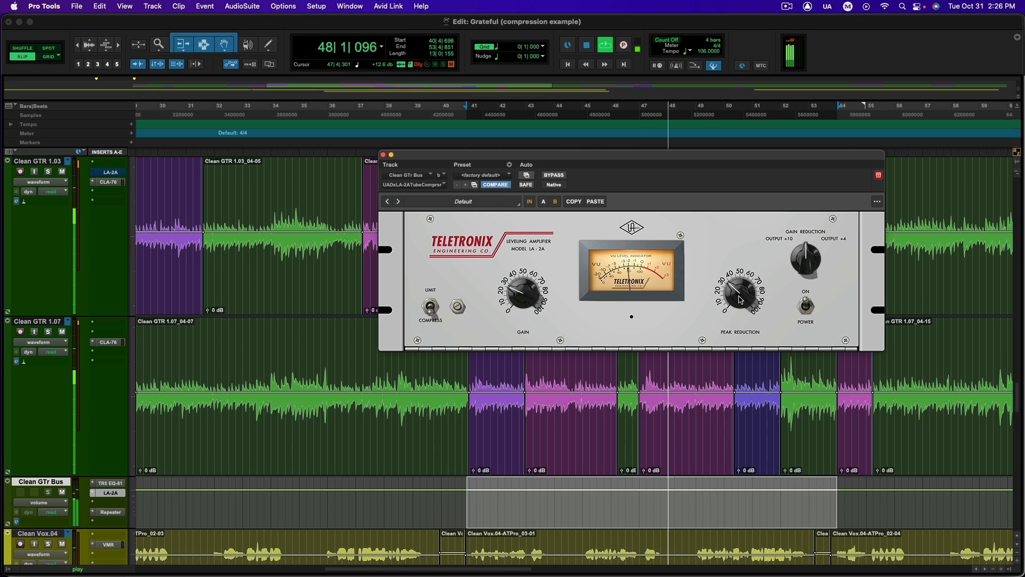
{"action": "key", "text": "space"}
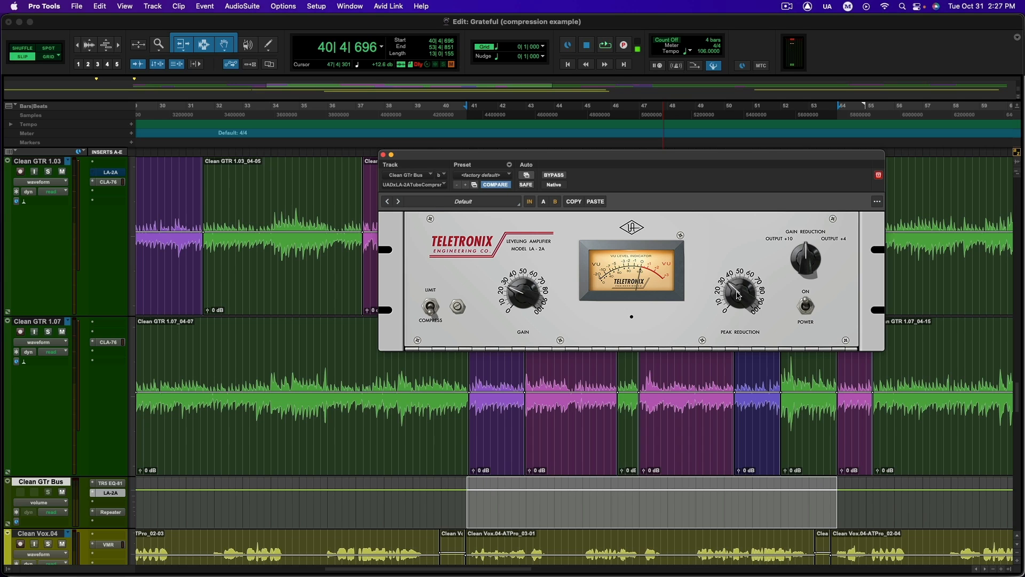
Open the CLA-76 compressor on the Clean GTR 1.03 track and set its attack to 4.74 while the section plays
{"action": "left_click", "coordinate": [109, 182]}
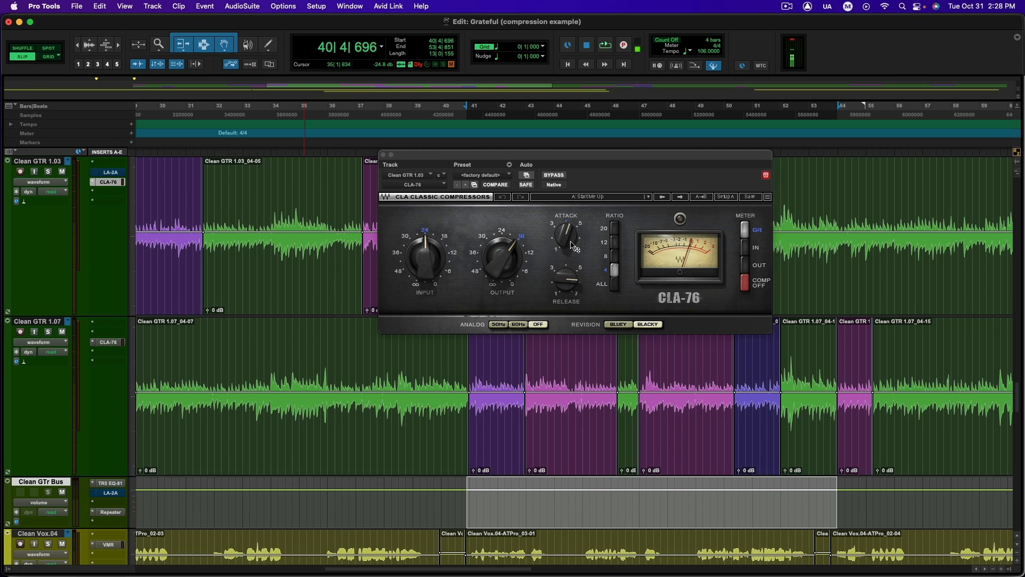
{"action": "mouse_move", "coordinate": [565, 248]}
{"action": "key", "text": "space"}
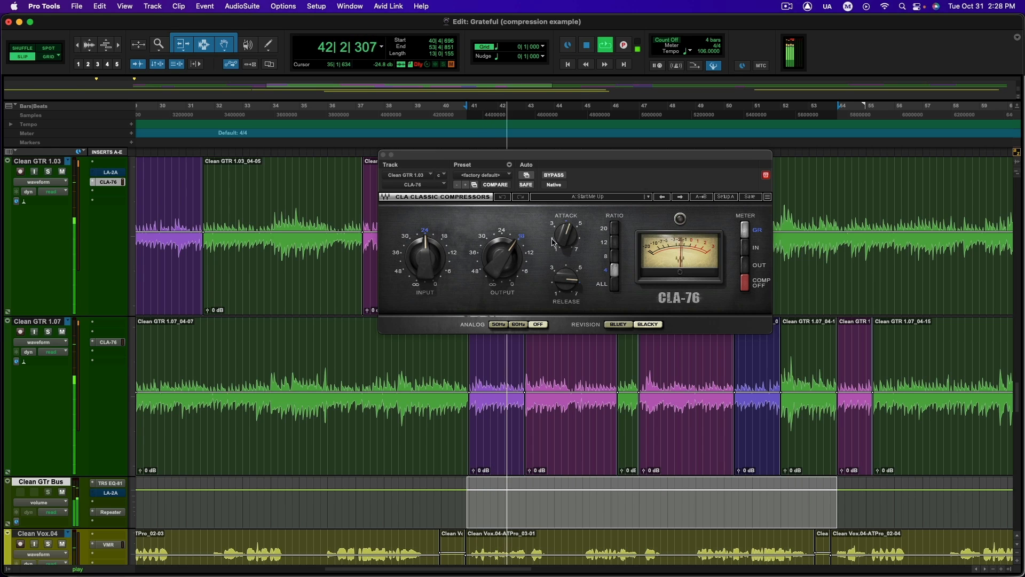
{"action": "left_click_drag", "start_coordinate": [565, 236], "coordinate": [565, 227]}
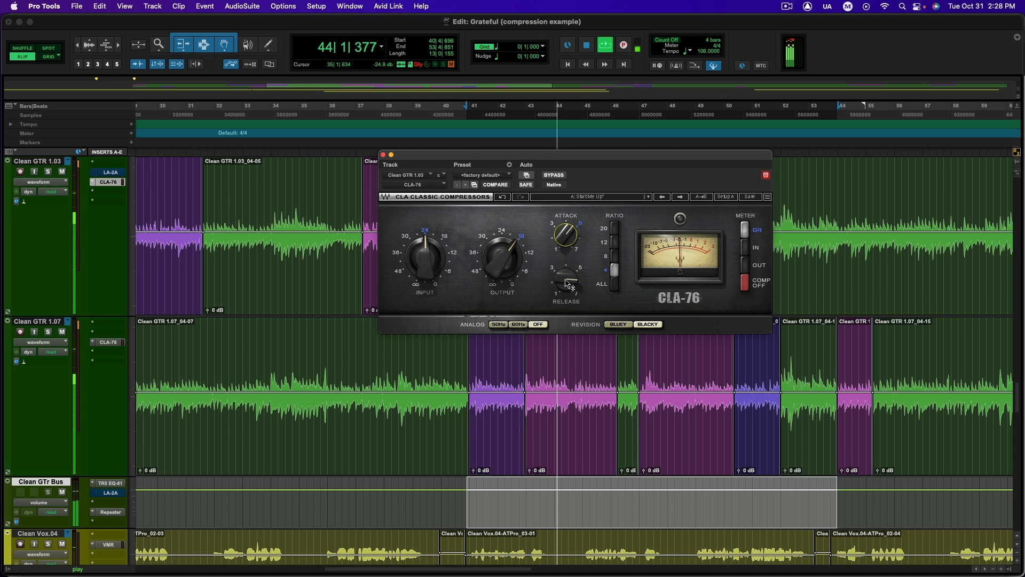
Adjust the CLA-76's release to about 6 during playback and stop the transport
{"action": "left_click_drag", "start_coordinate": [568, 283], "coordinate": [568, 281]}
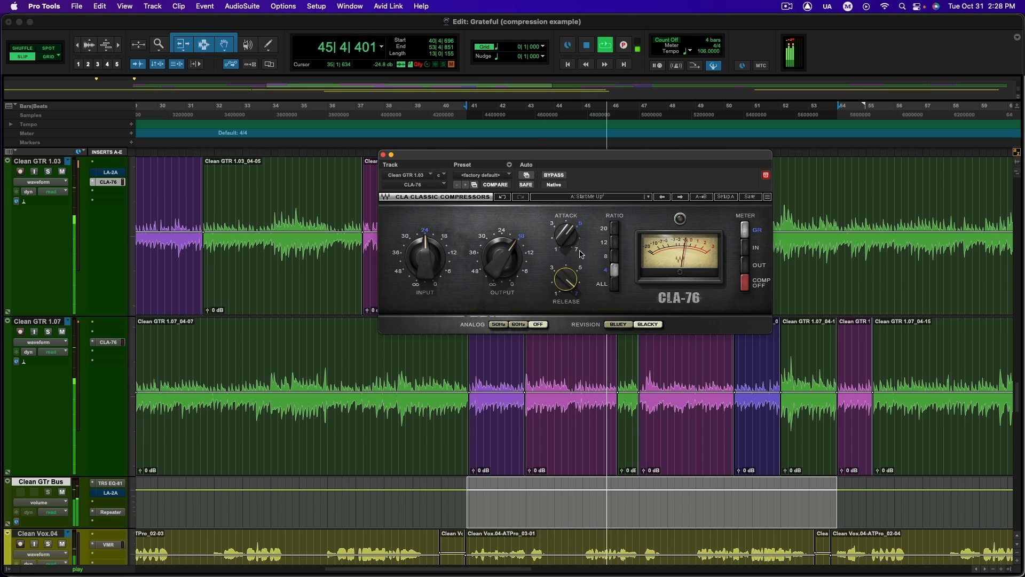
{"action": "left_click_drag", "start_coordinate": [566, 280], "coordinate": [566, 288]}
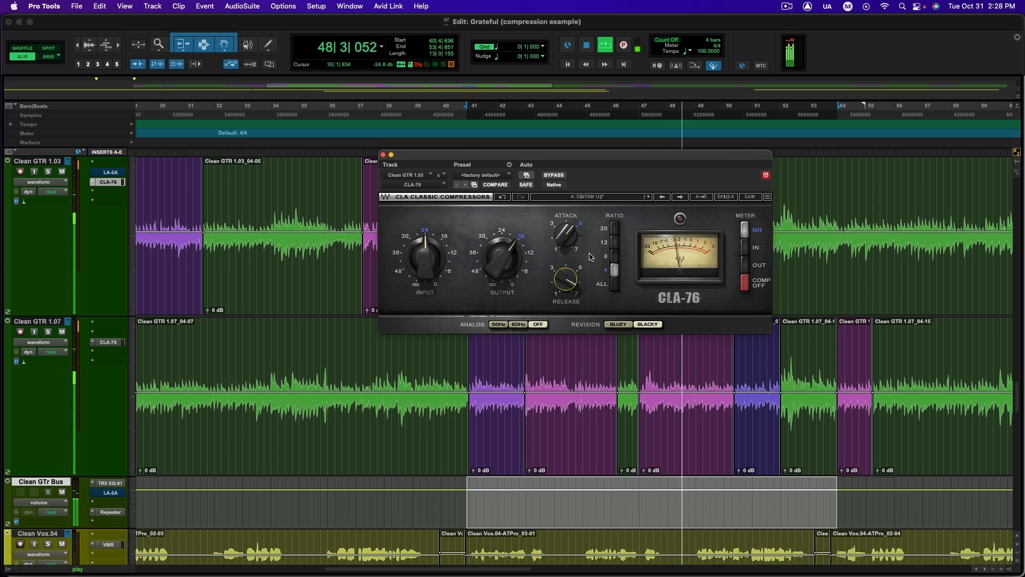
{"action": "key", "text": "space"}
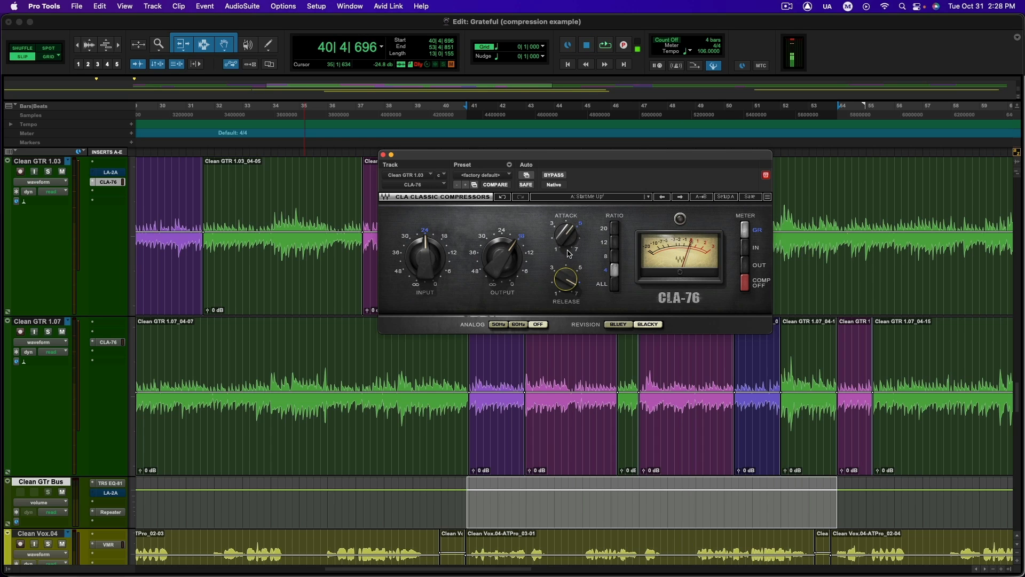
Replay the section and set the CLA-76's attack to its fastest setting, 7.00
{"action": "mouse_move", "coordinate": [569, 236]}
{"action": "mouse_move", "coordinate": [572, 277]}
{"action": "key", "text": "space"}
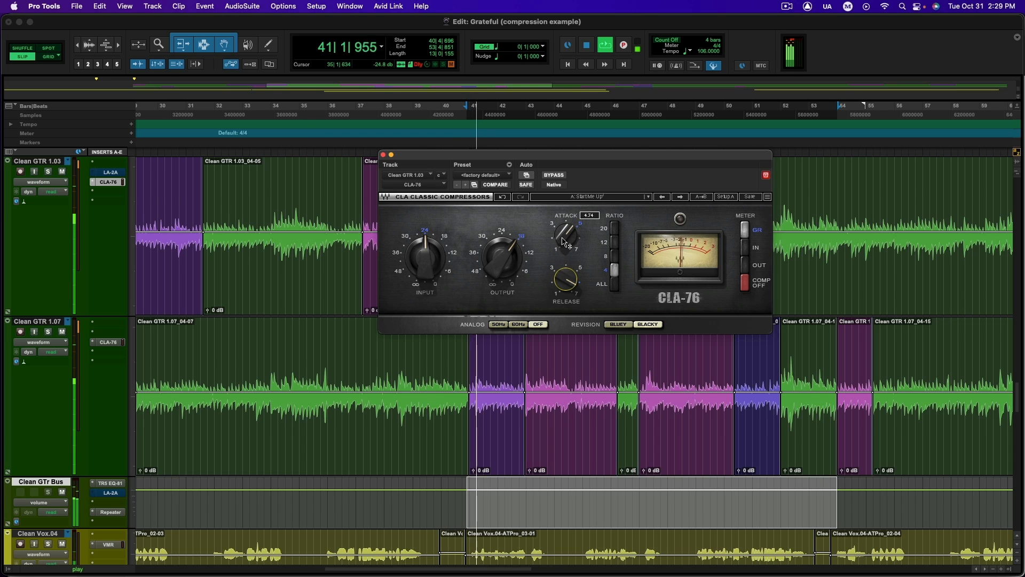
{"action": "left_click_drag", "start_coordinate": [566, 235], "coordinate": [566, 209]}
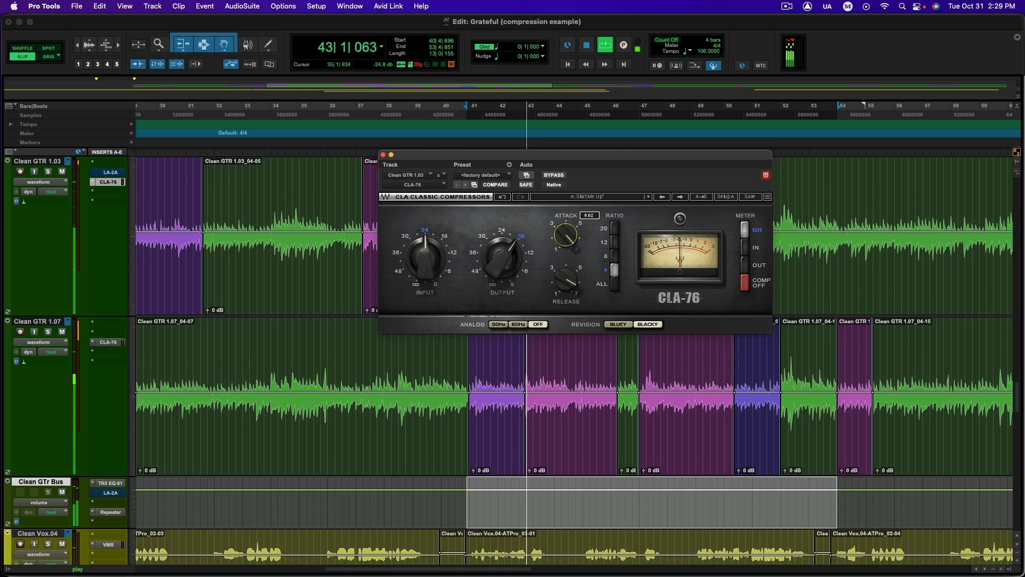
Turn the CLA-76's input up slightly past the 24 mark and stop playback
{"action": "left_click", "coordinate": [425, 257]}
{"action": "left_click_drag", "start_coordinate": [427, 269], "coordinate": [427, 262]}
{"action": "key", "text": "space"}
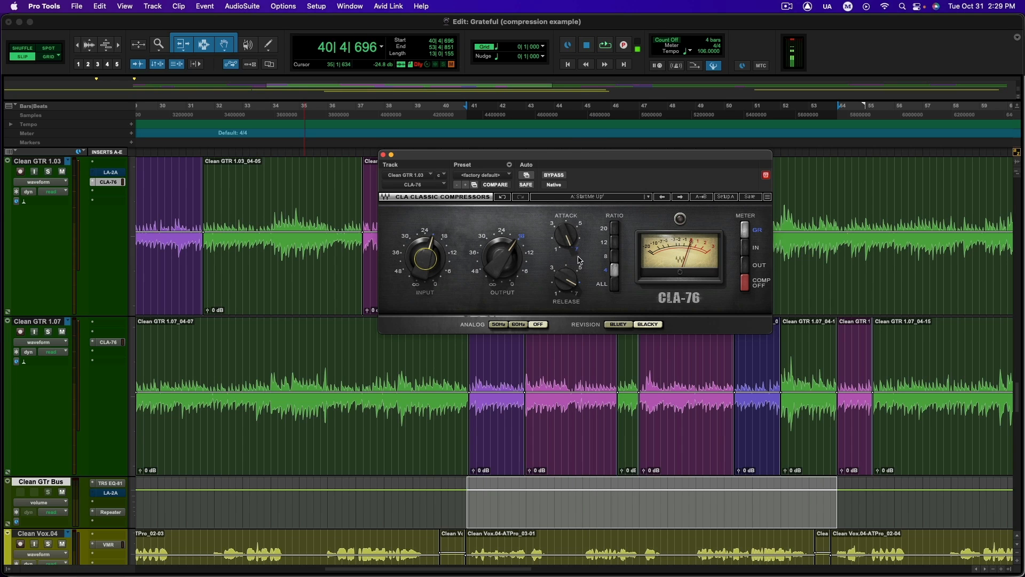
Replay the section and slow the CLA-76's attack to about 5 while listening to the guitar
{"action": "key", "text": "space"}
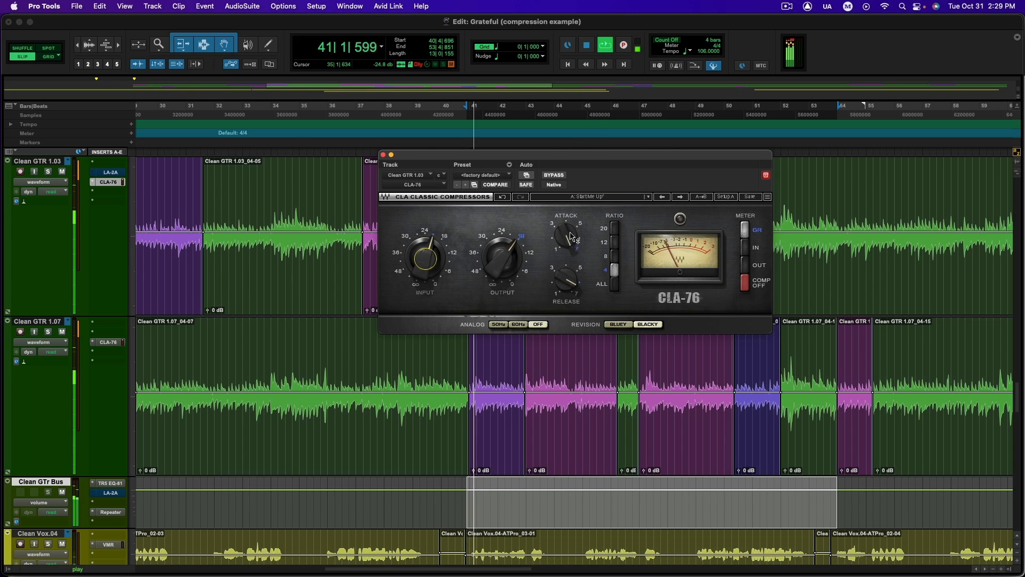
{"action": "mouse_move", "coordinate": [572, 240]}
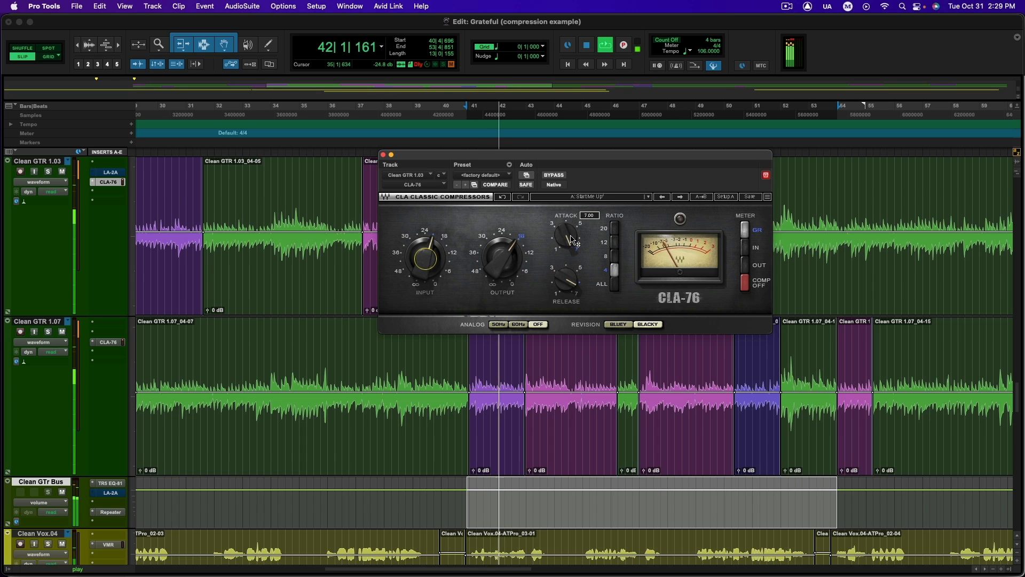
{"action": "left_click_drag", "start_coordinate": [572, 240], "coordinate": [572, 258]}
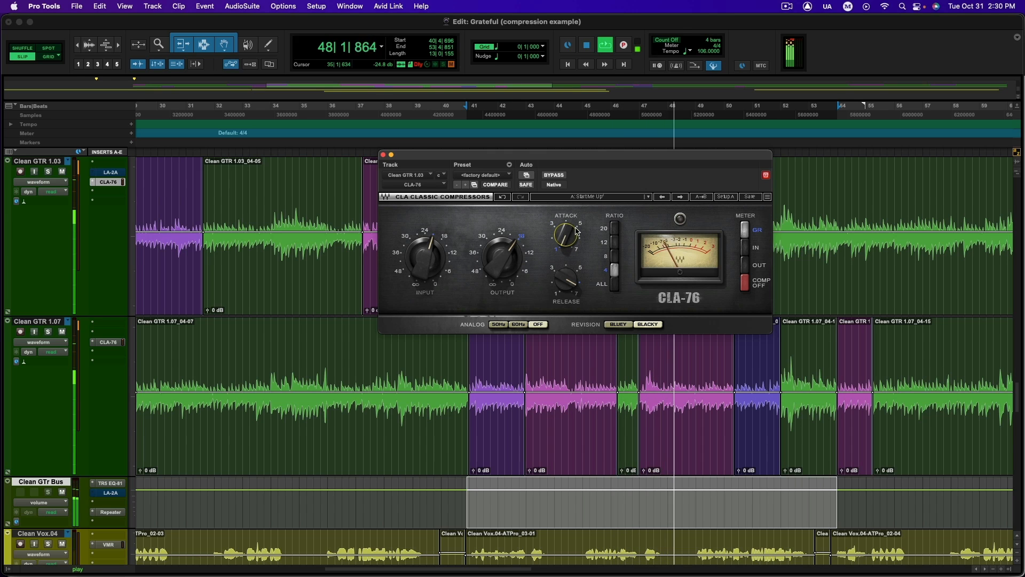
{"action": "mouse_move", "coordinate": [570, 239]}
{"action": "left_mouse_down"}
{"action": "mouse_move", "coordinate": [570, 215]}
{"action": "mouse_move", "coordinate": [574, 252]}
{"action": "left_mouse_up"}
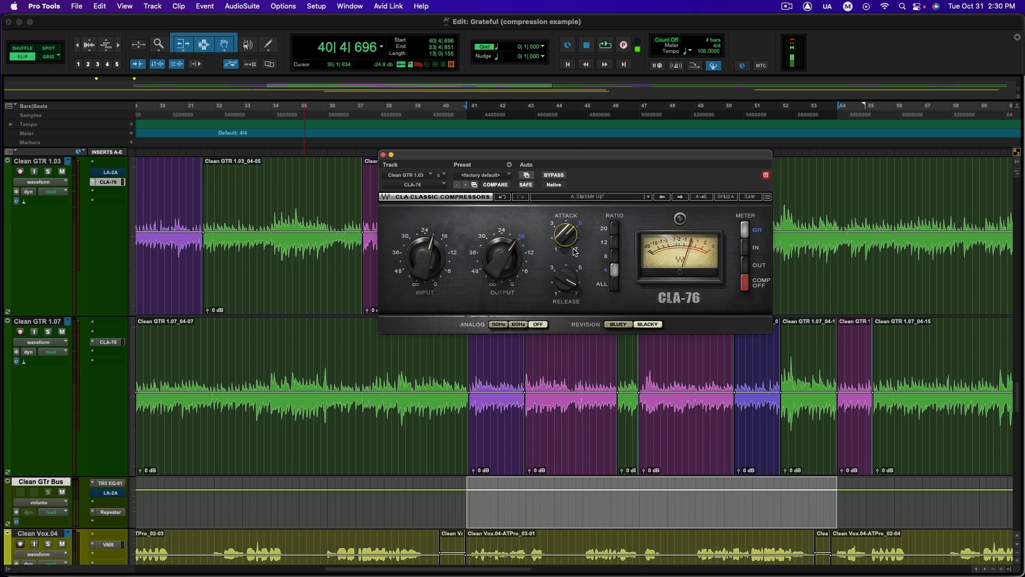
Audition the CLA-76's release at its two extremes, 7.00 and 1.00, during playback
{"action": "mouse_move", "coordinate": [570, 243]}
{"action": "mouse_move", "coordinate": [571, 283]}
{"action": "key", "text": "space"}
{"action": "left_click_drag", "start_coordinate": [574, 276], "coordinate": [565, 273]}
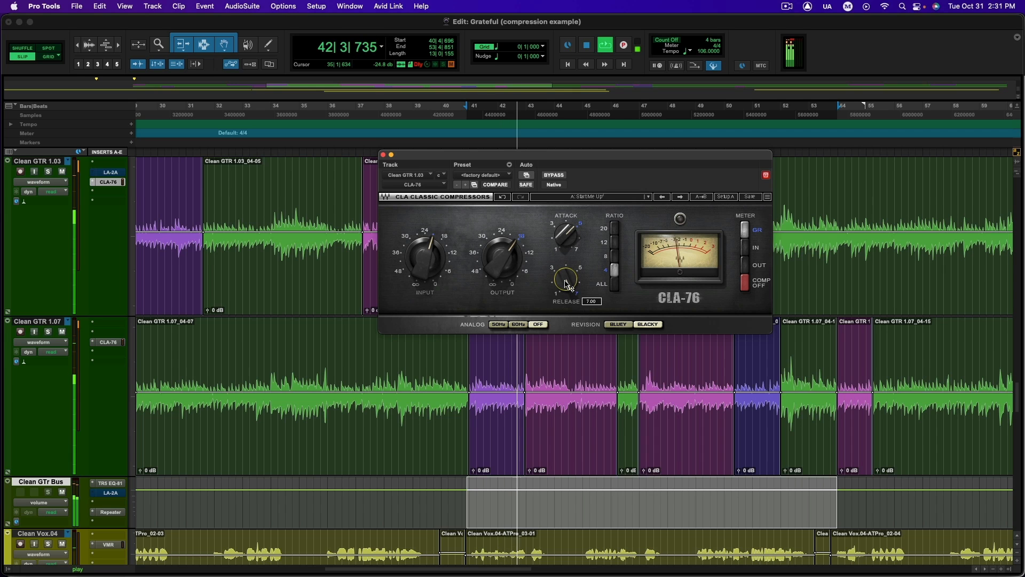
{"action": "left_click_drag", "start_coordinate": [565, 282], "coordinate": [565, 346]}
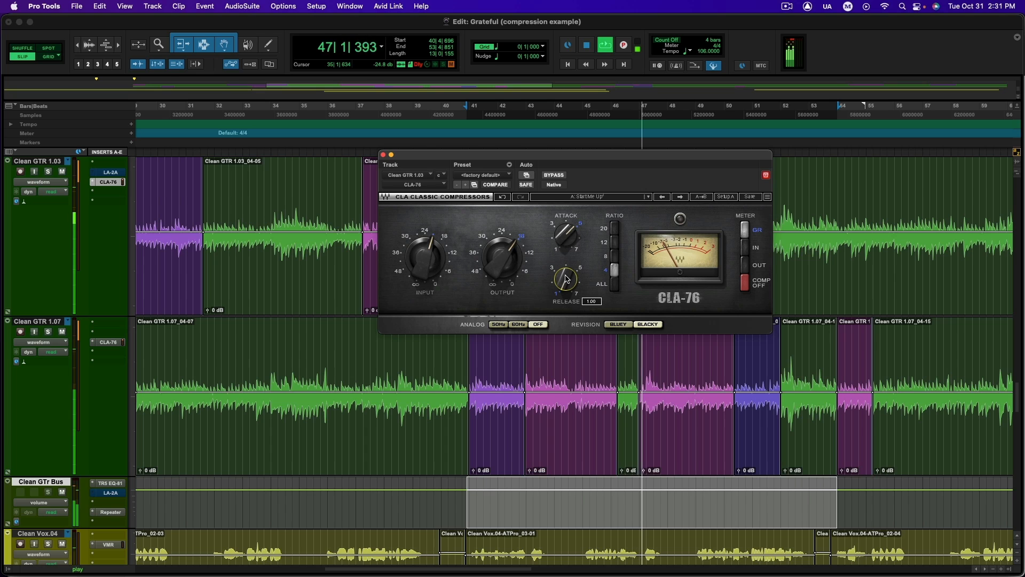
Set the CLA-76's release to about 6.15 and stop playback
{"action": "left_click_drag", "start_coordinate": [566, 278], "coordinate": [566, 237]}
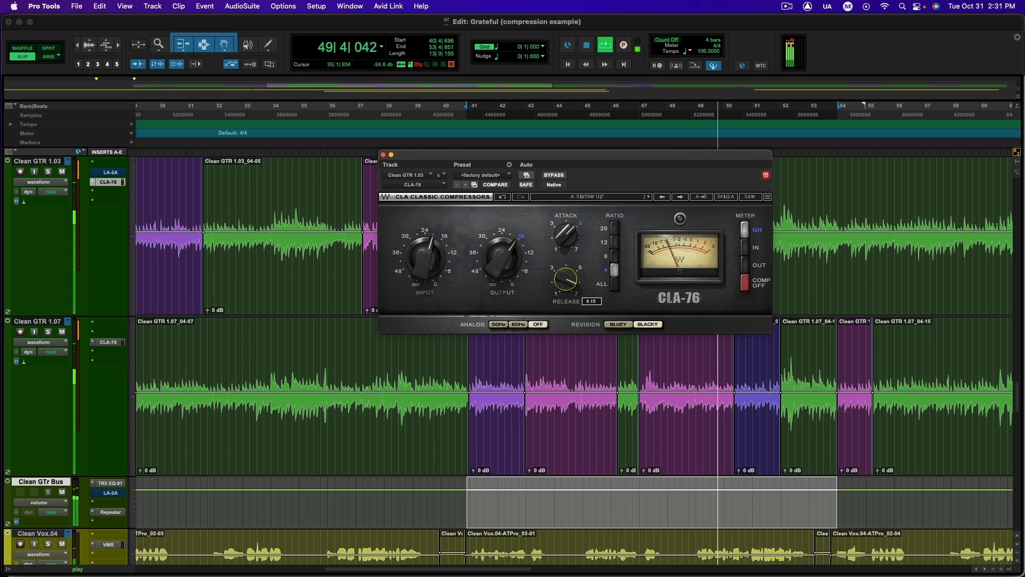
{"action": "key", "text": "space"}
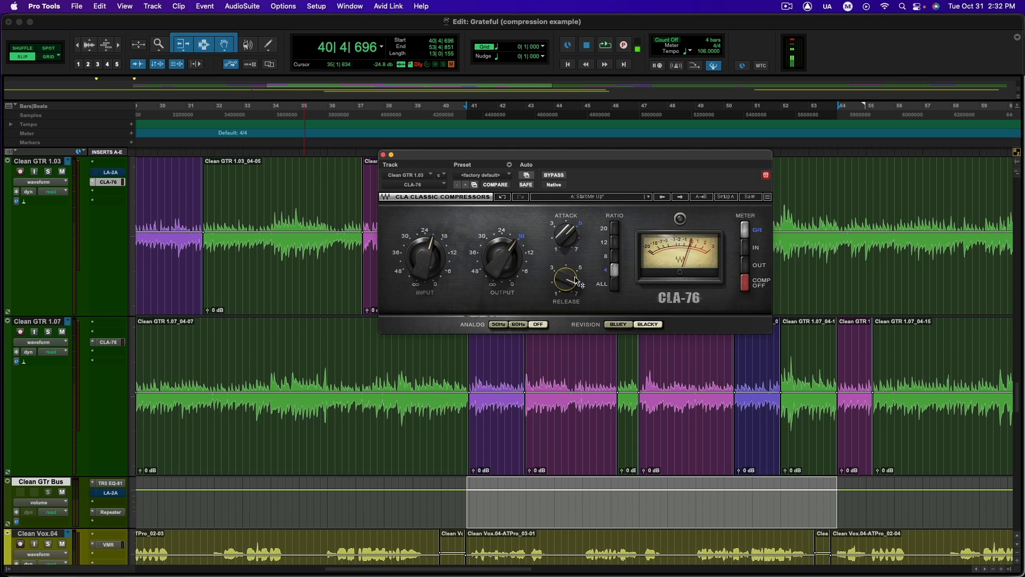
{"action": "mouse_move", "coordinate": [576, 281]}
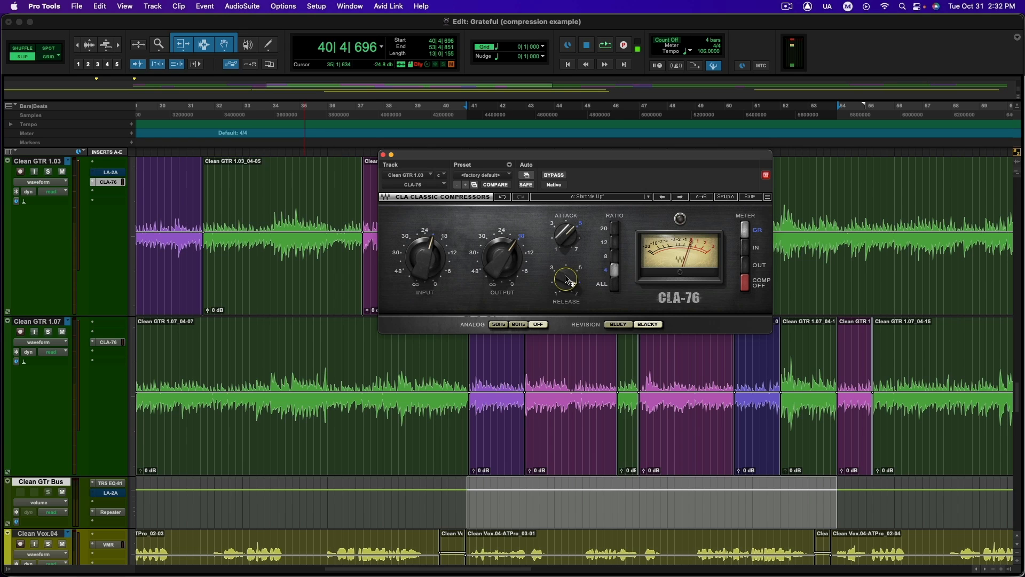